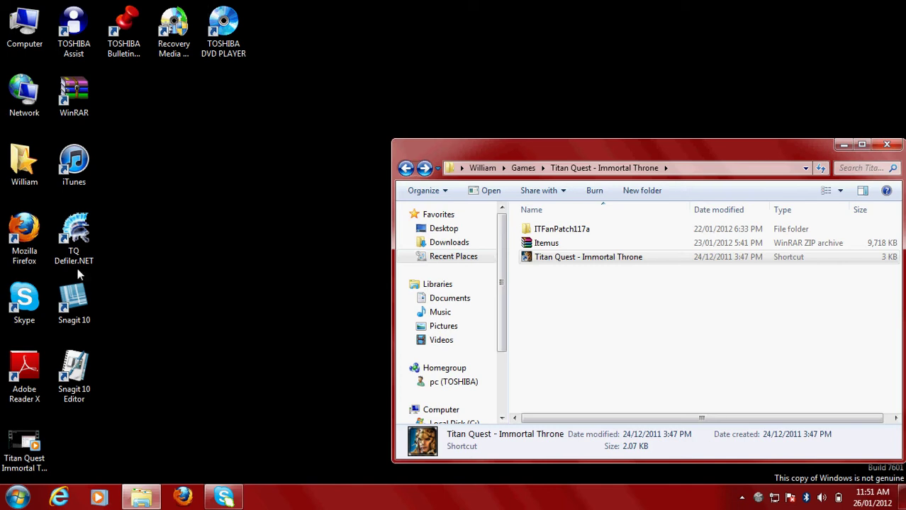
Step: Open TQ Defiler.NET from the desktop
double_click(77, 241)
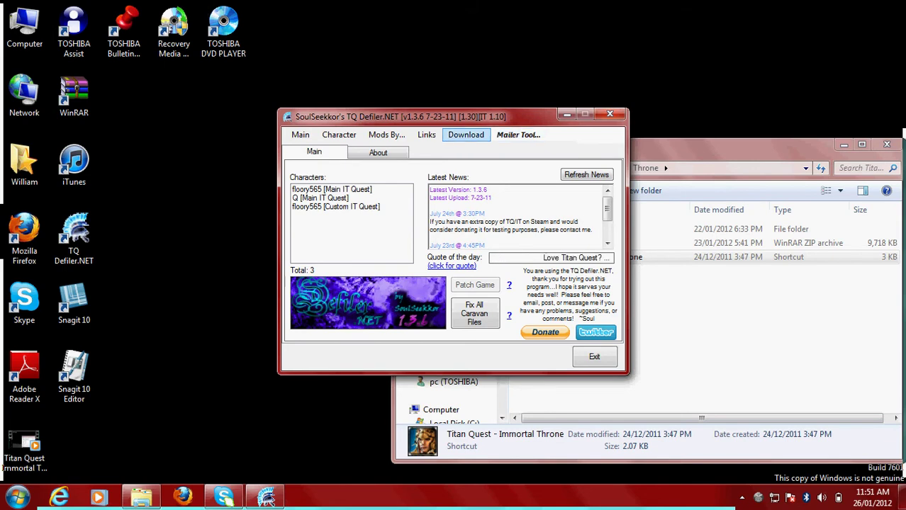
click(466, 135)
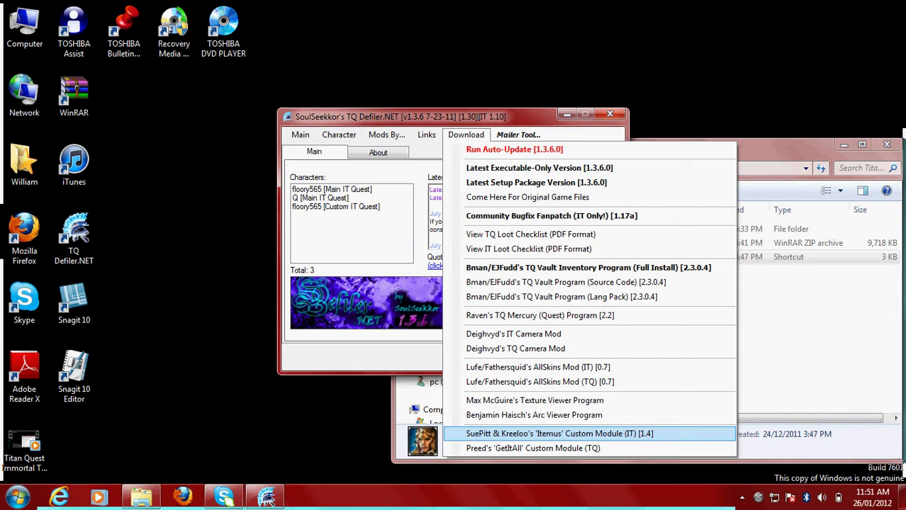
click(564, 434)
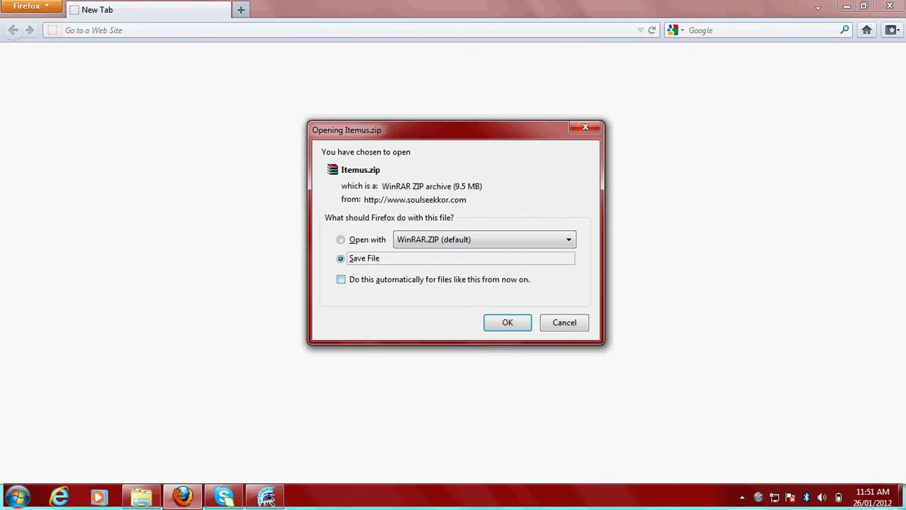
click(508, 322)
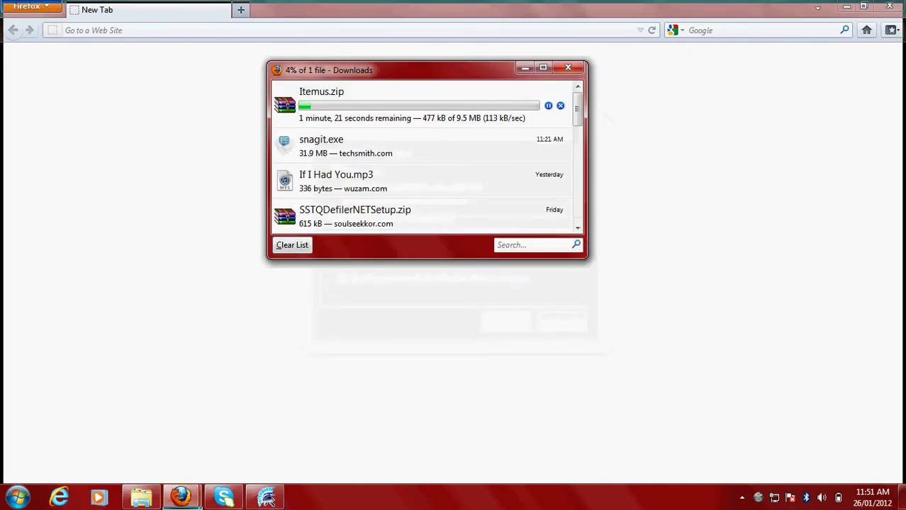
click(425, 100)
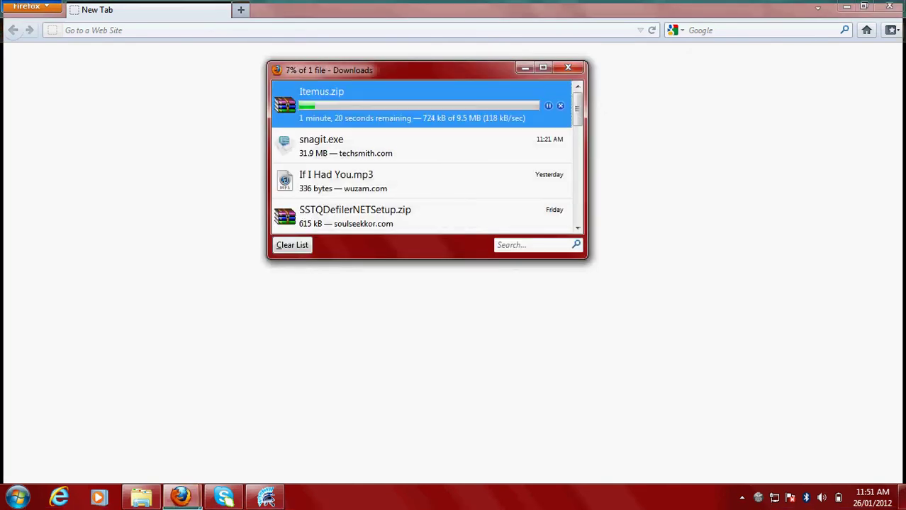
click(560, 105)
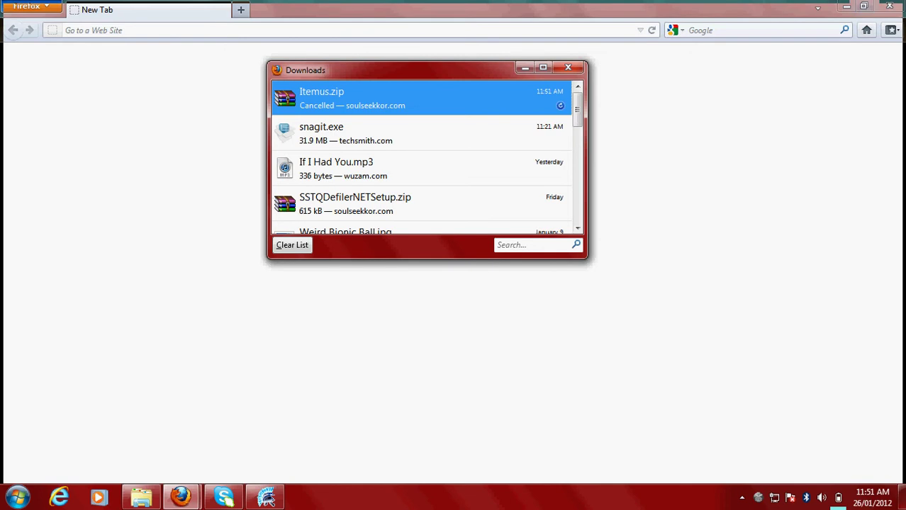
click(889, 7)
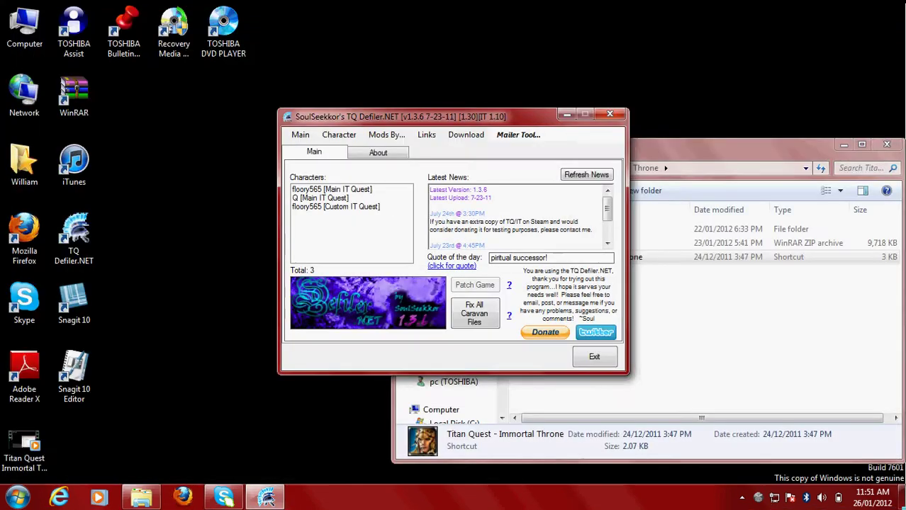
Step: Download SuePitt & Kreeloo's 'Itemus' Custom Module (IT) [1.4] from TQ Defiler.NET and save the zip file
click(466, 135)
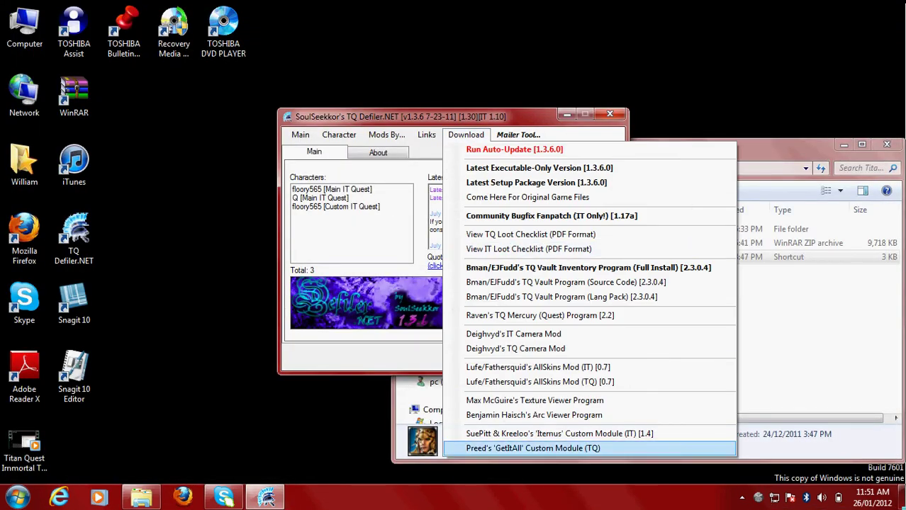
click(465, 434)
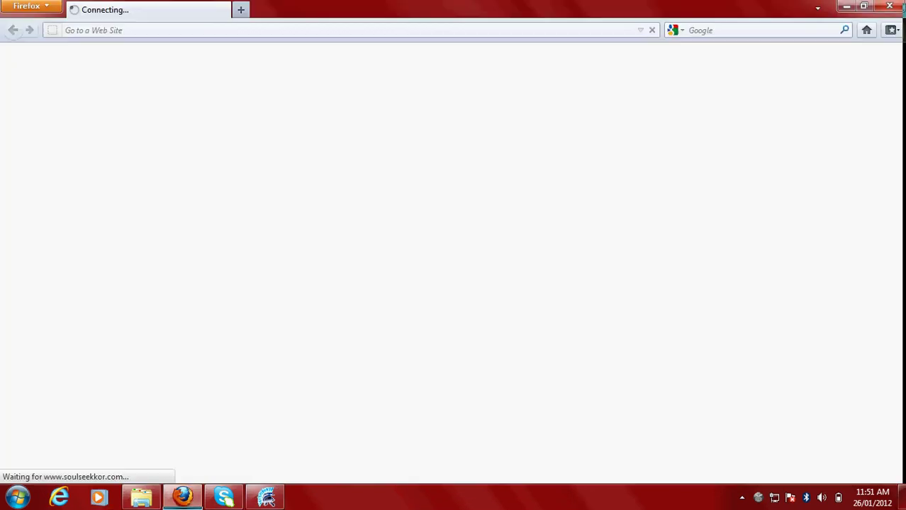
key(Return)
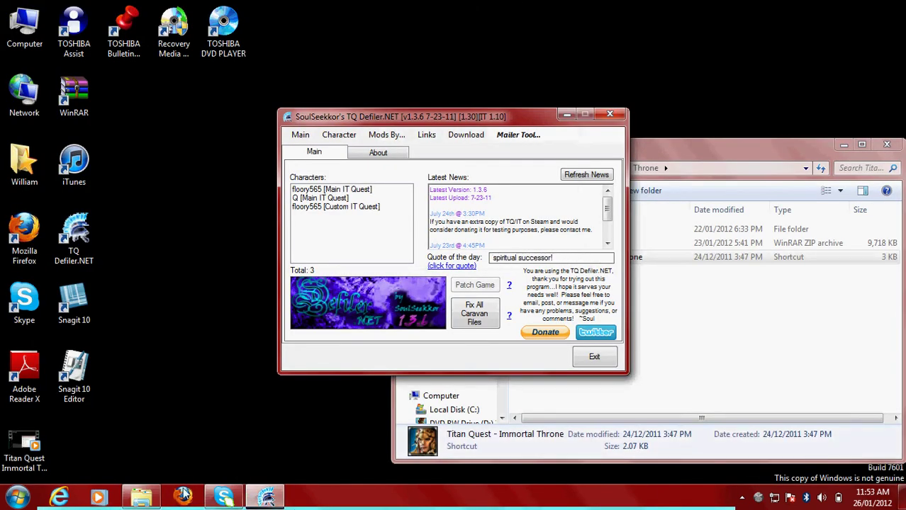
Step: Switch to Firefox, move the completed Itemus.zip from its download list onto the desktop, and close the list
click(183, 498)
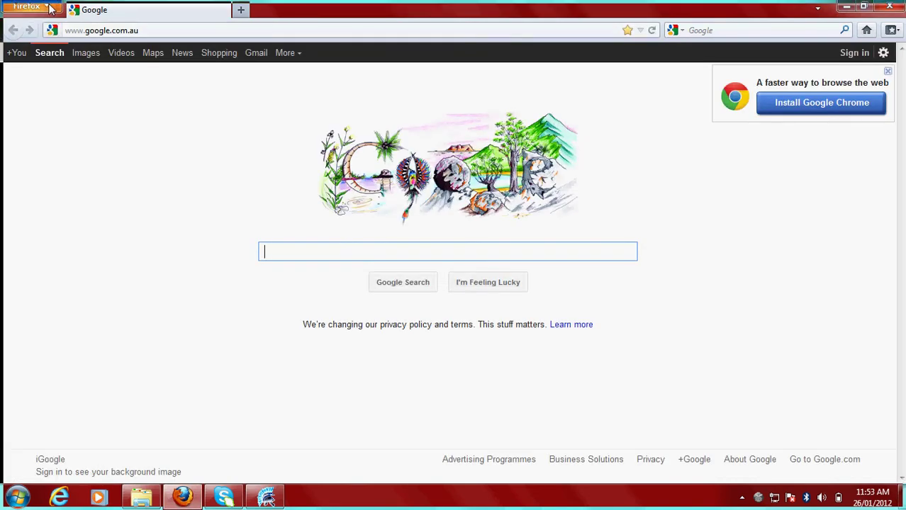
click(52, 8)
click(159, 56)
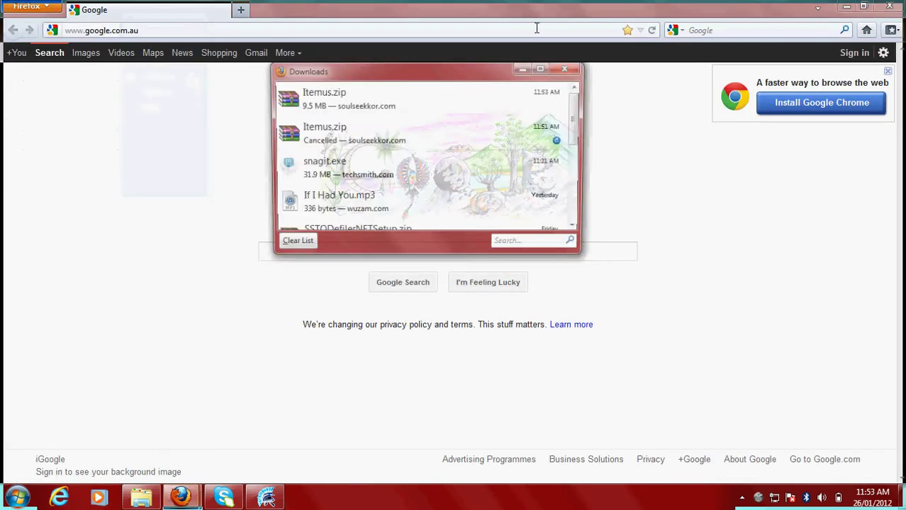
click(847, 7)
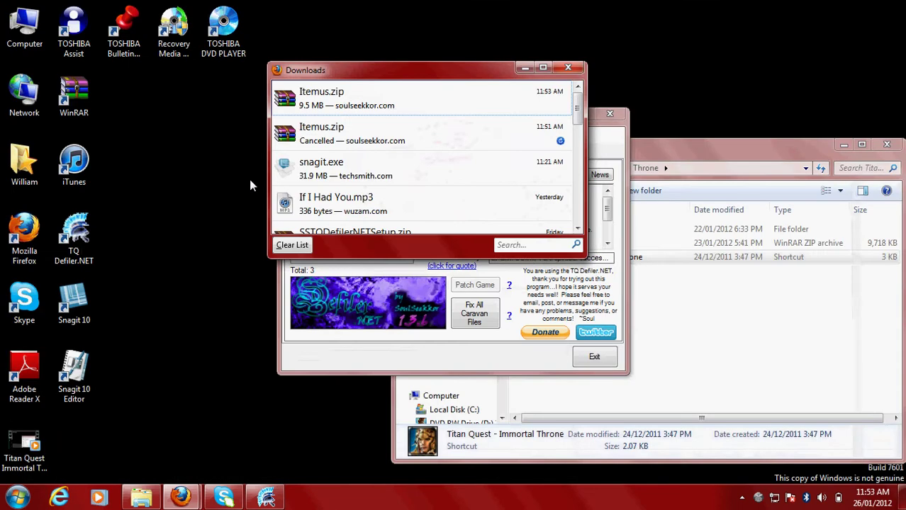
drag(302, 105, 174, 124)
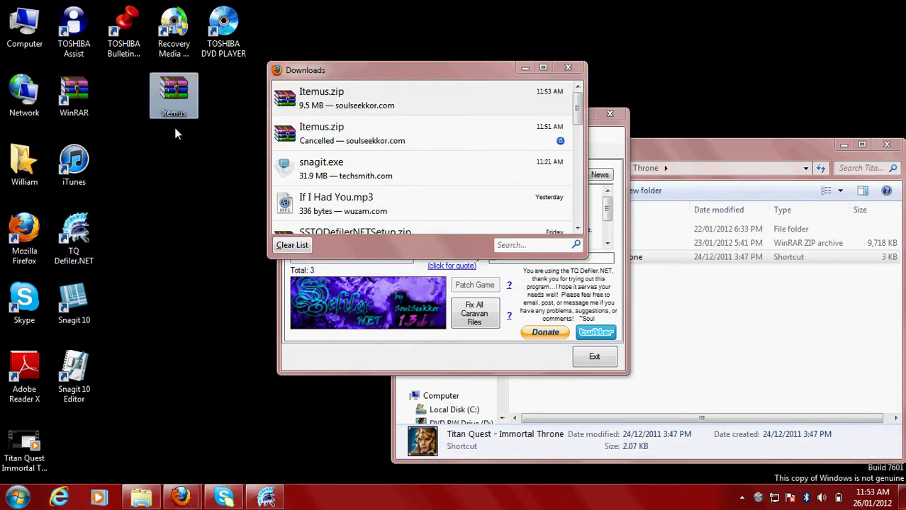
right_click(330, 100)
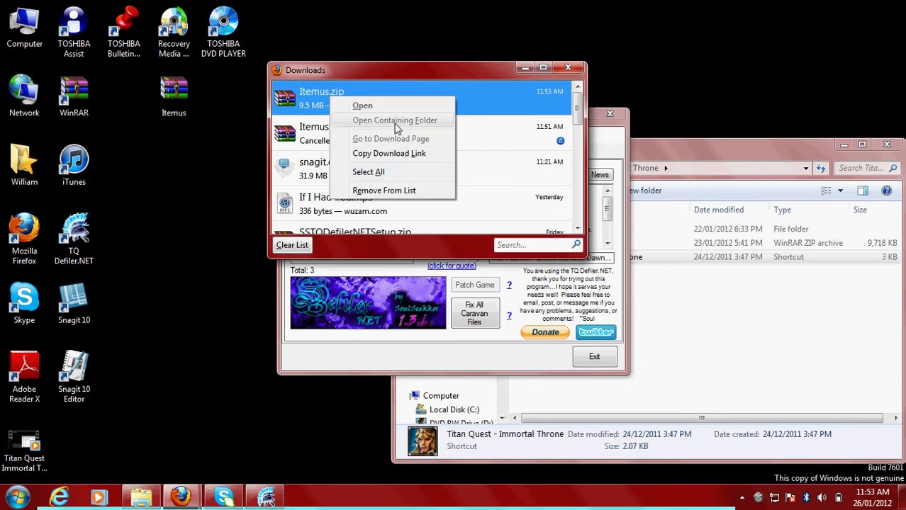
right_click(330, 134)
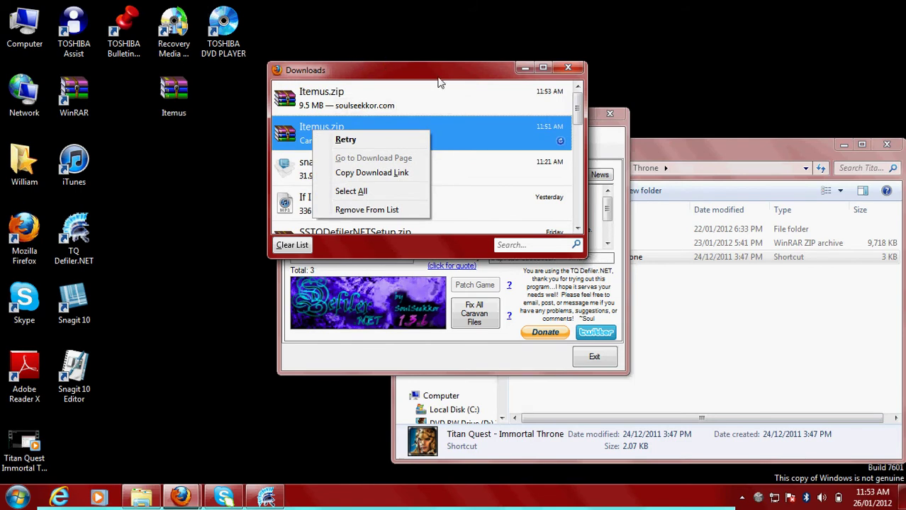
key(Escape)
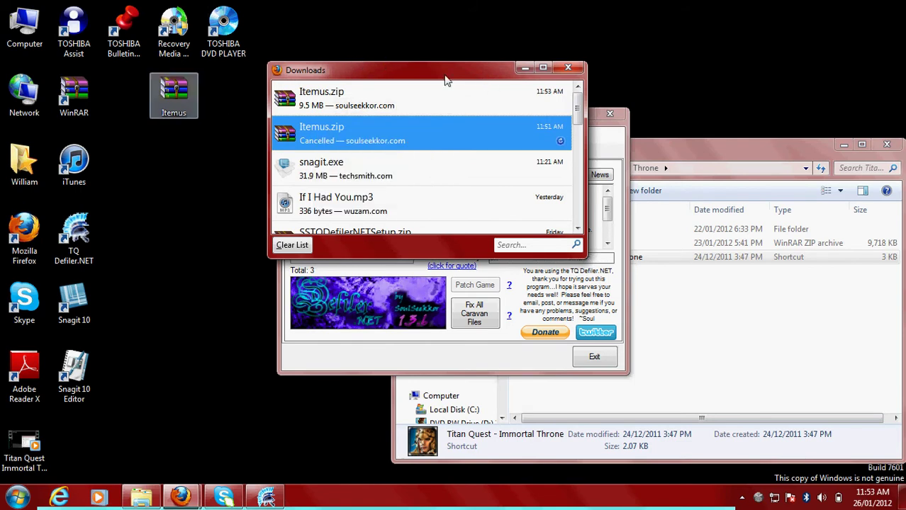
click(567, 68)
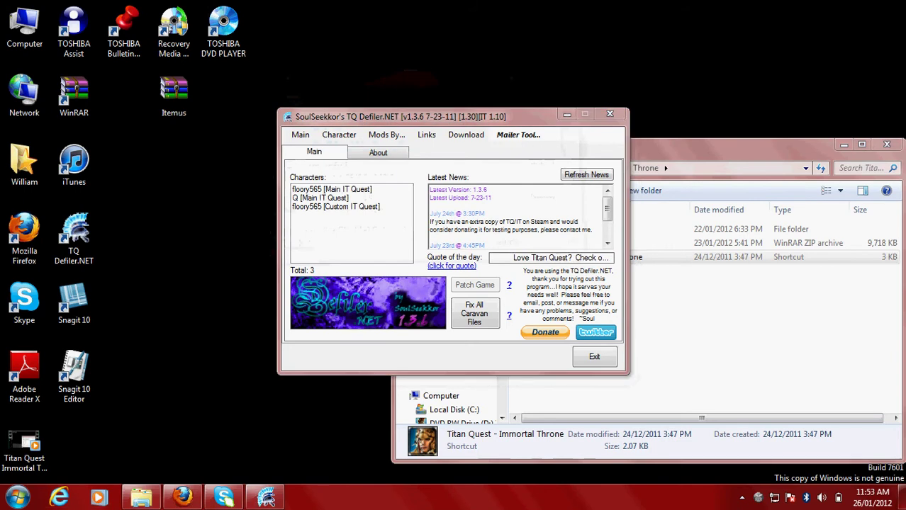
Step: Open the Itemus archive from the desktop and view the installation instructions in its Itemus_readme file
double_click(174, 89)
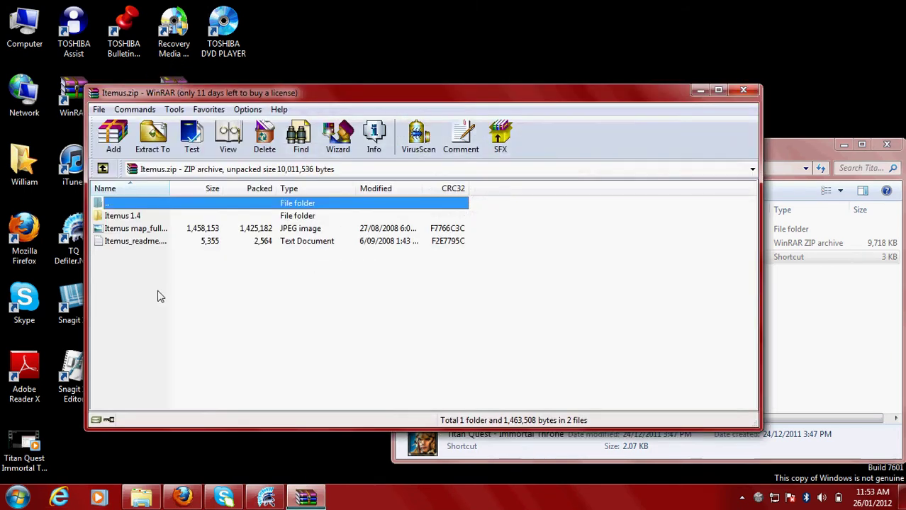
double_click(119, 242)
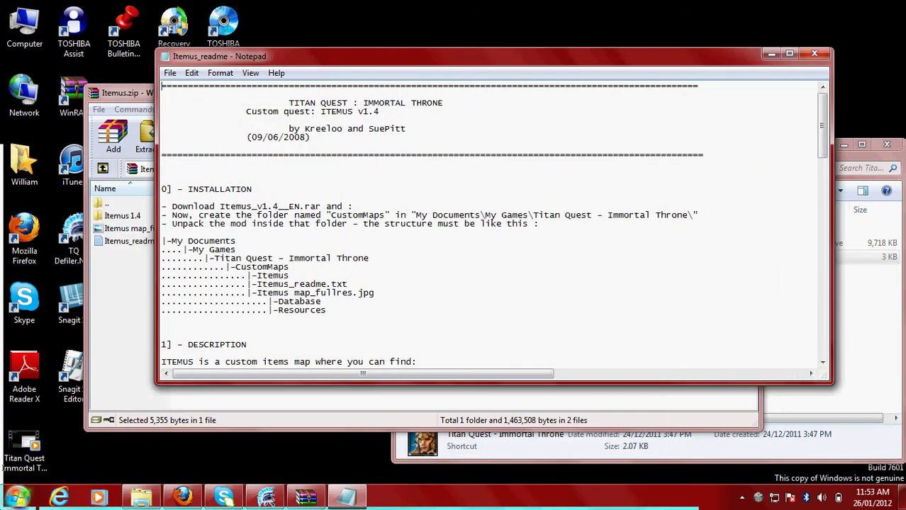
double_click(27, 32)
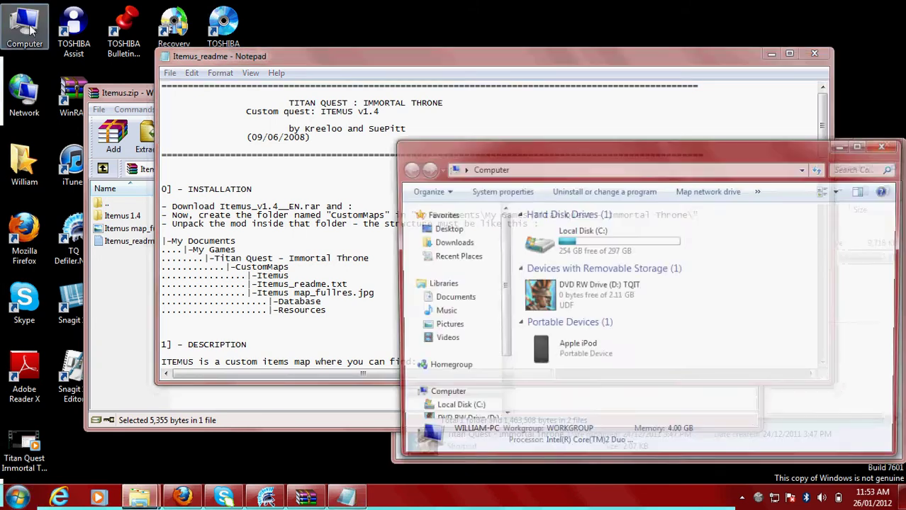
double_click(557, 243)
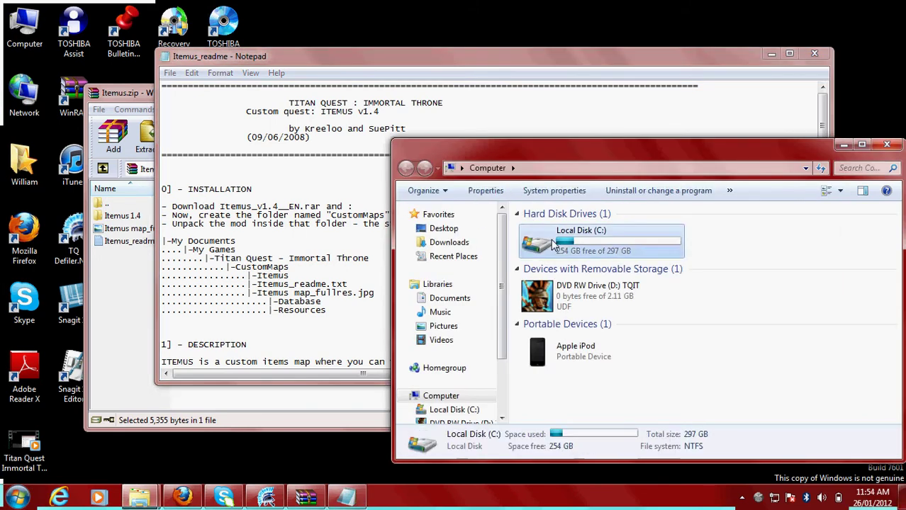
click(360, 62)
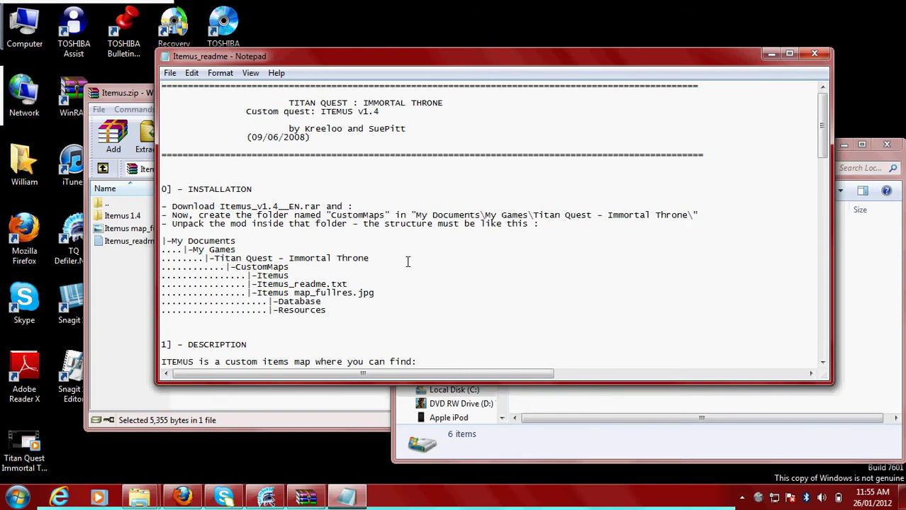
click(844, 312)
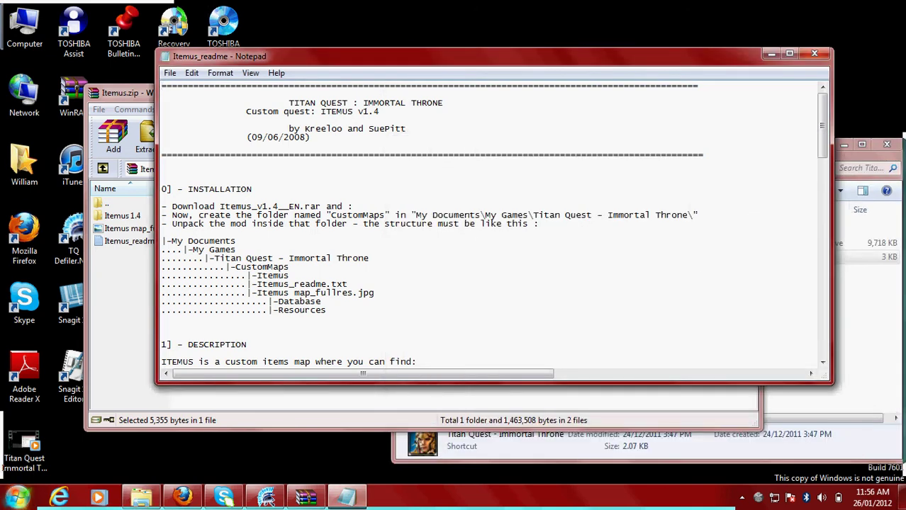
Step: Open the Titan Quest - Immortal Throne folder inside My Games in the Documents library
click(17, 498)
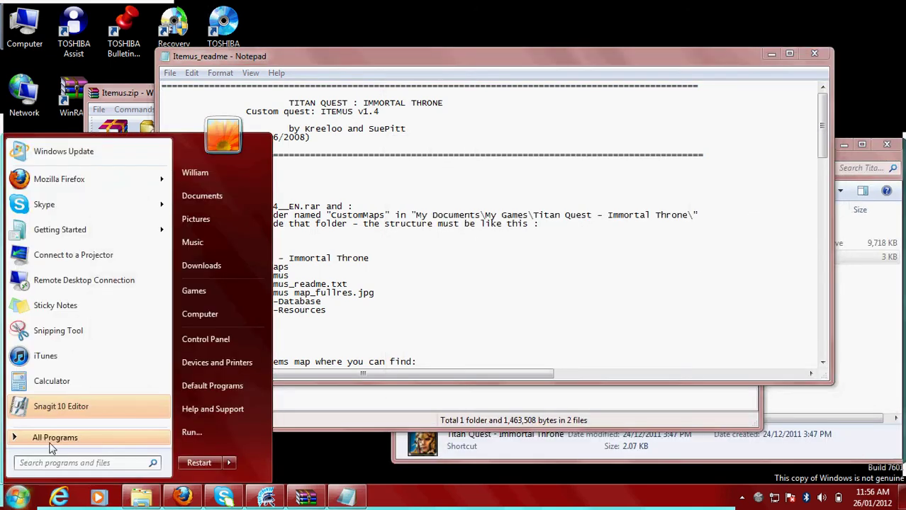
click(202, 196)
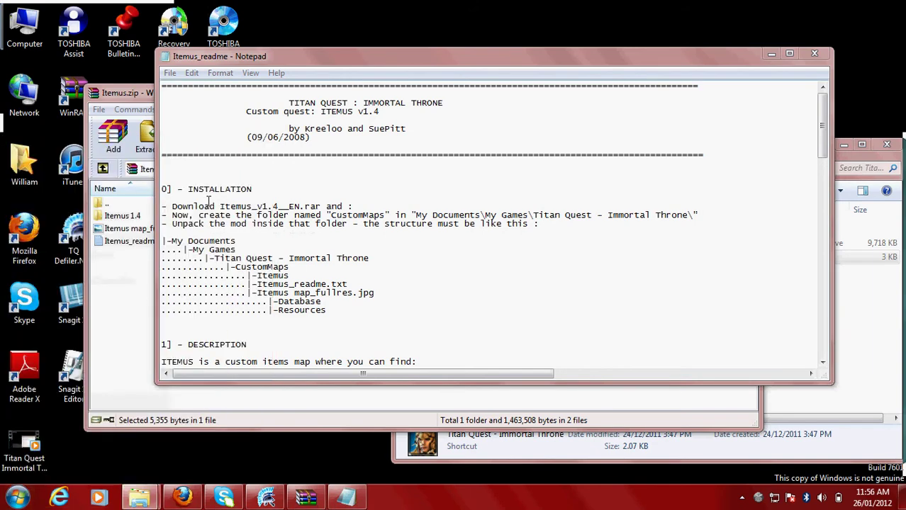
double_click(567, 323)
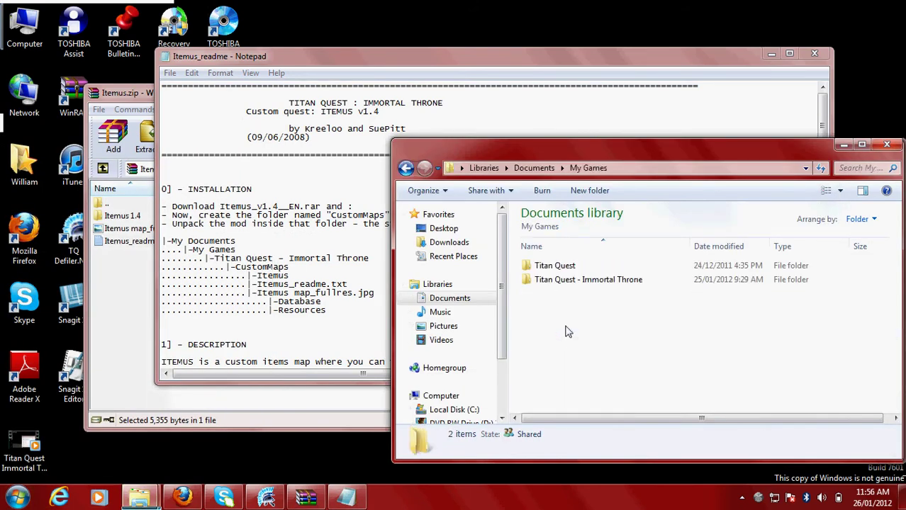
double_click(610, 282)
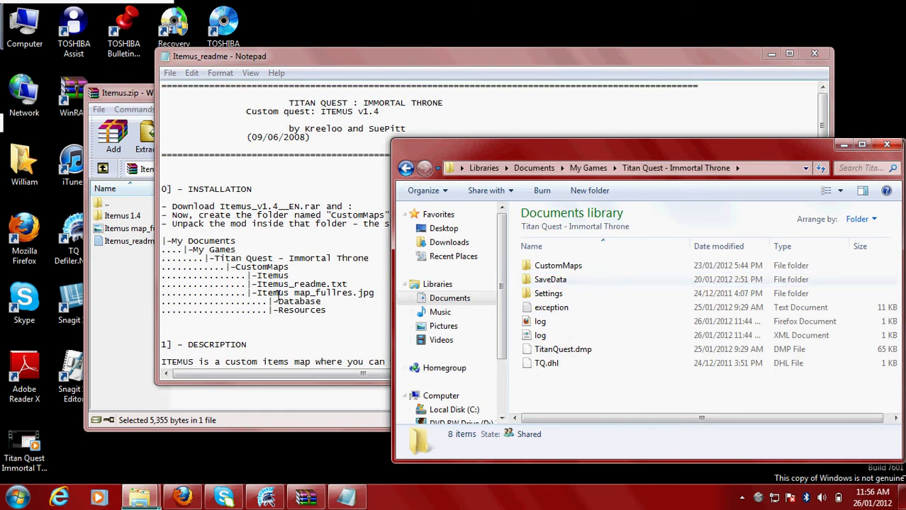
Step: Create a new folder in Titan Quest - Immortal Throne, try to name it CustomMaps, and decline merging it with the existing folder
right_click(543, 392)
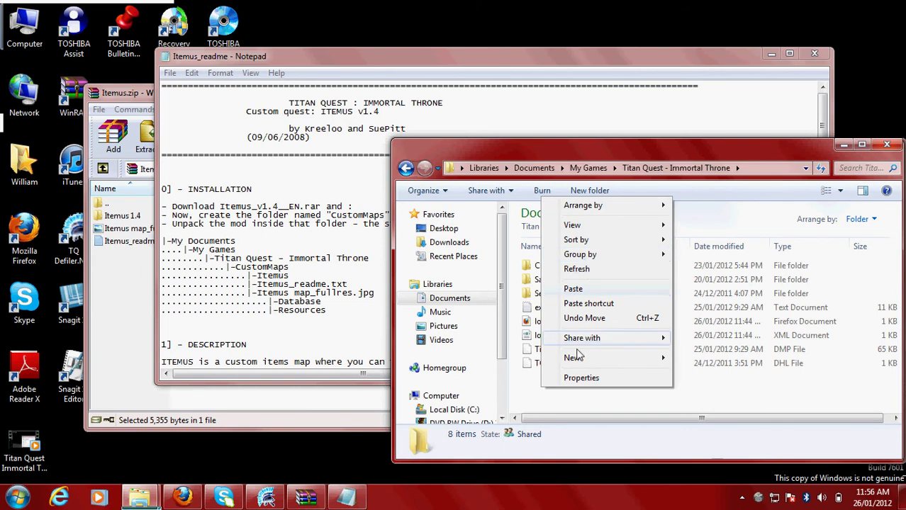
click(535, 393)
right_click(535, 392)
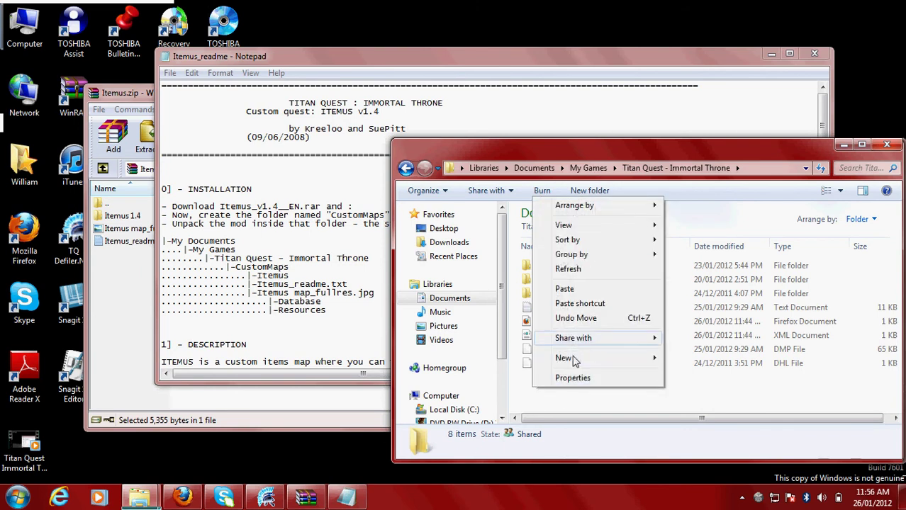
mouse_move(576, 360)
click(673, 358)
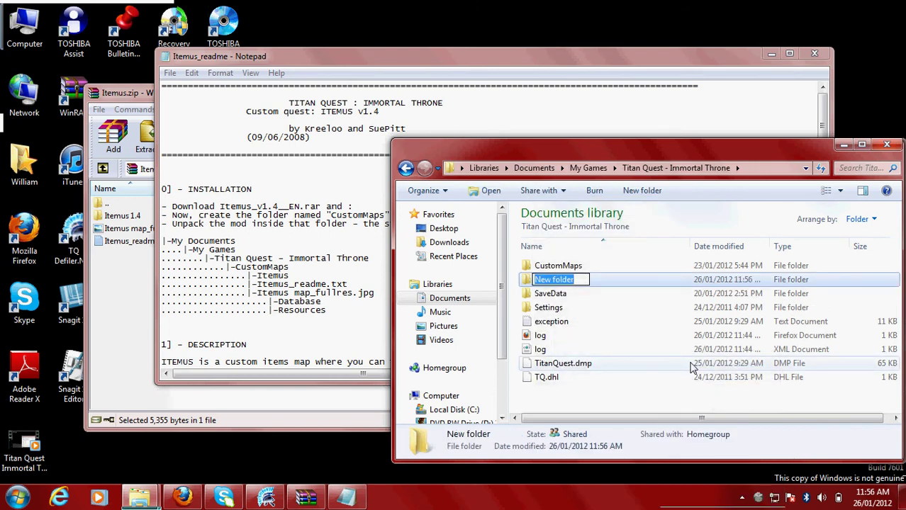
text(Cust)
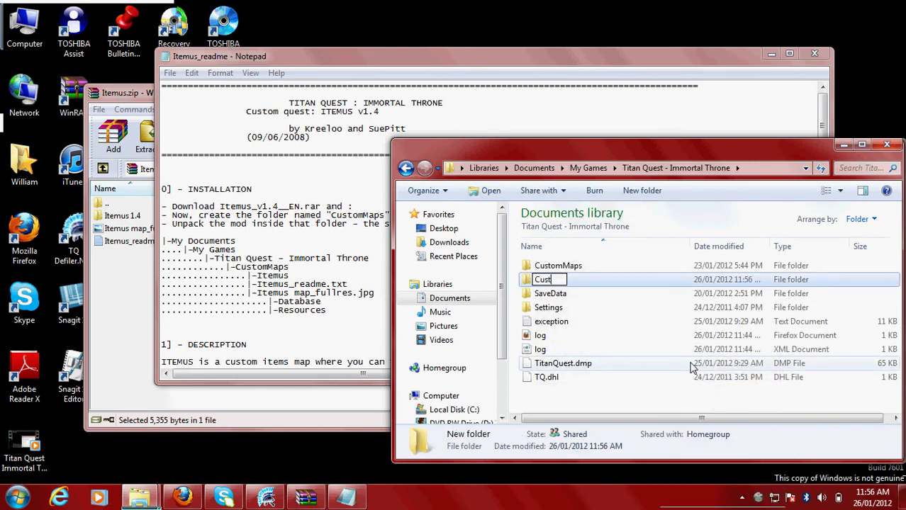
text(omM)
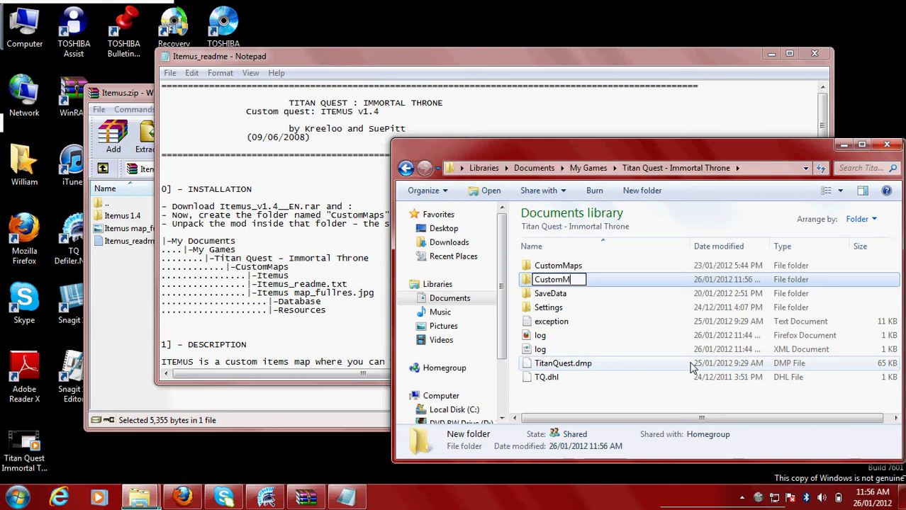
text(aps)
key(Return)
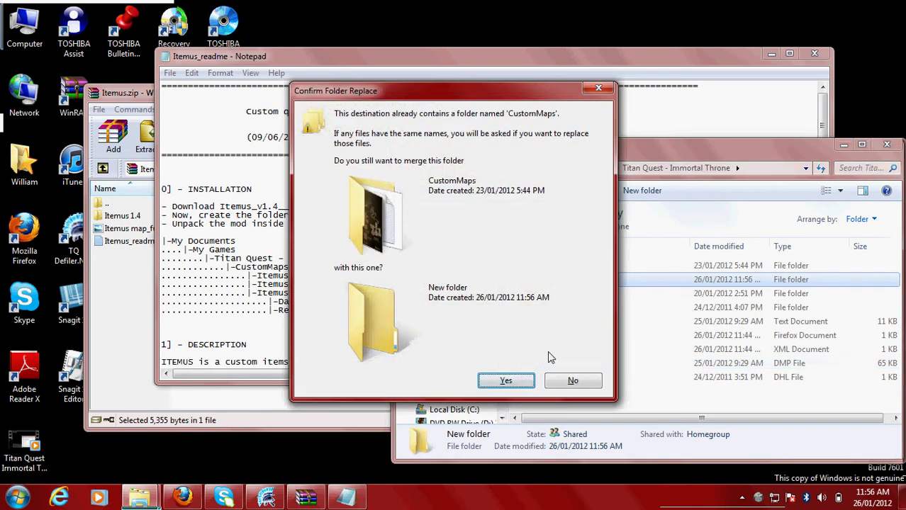
click(572, 381)
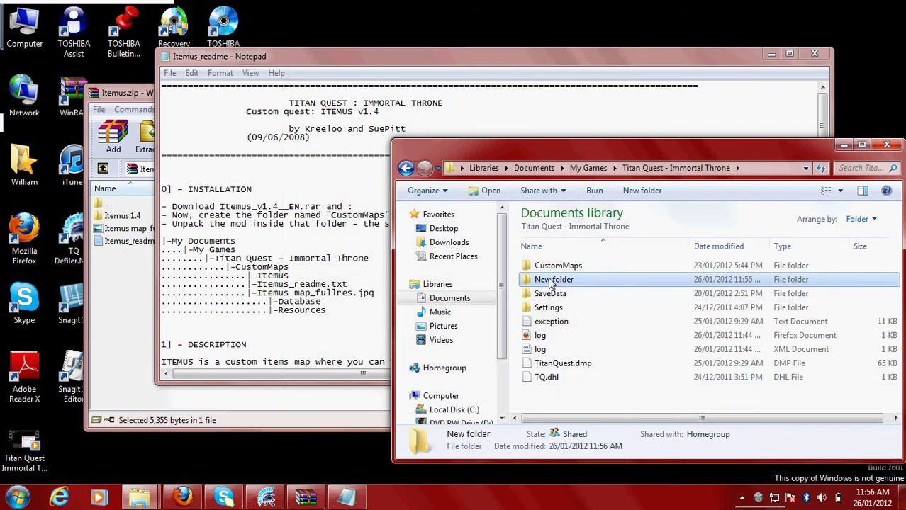
Step: Delete the extra New folder from the Titan Quest - Immortal Throne folder
click(522, 280)
key(Delete)
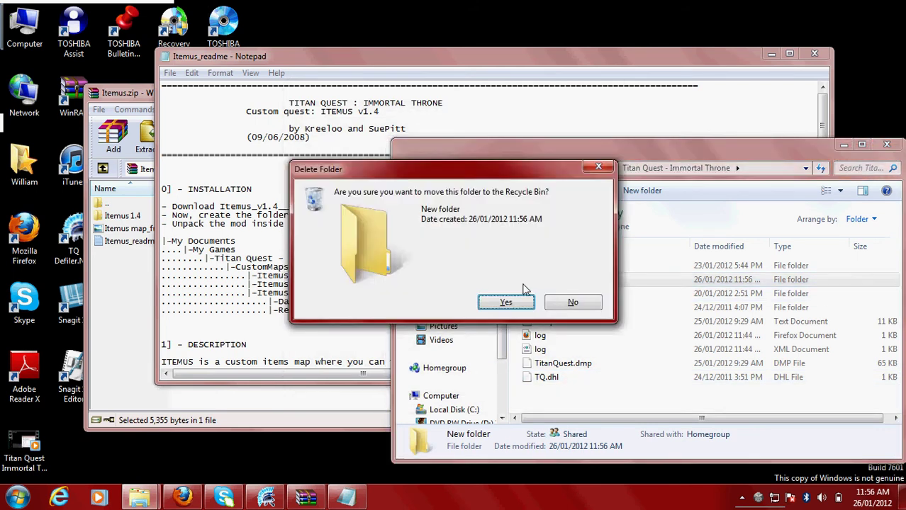
click(510, 303)
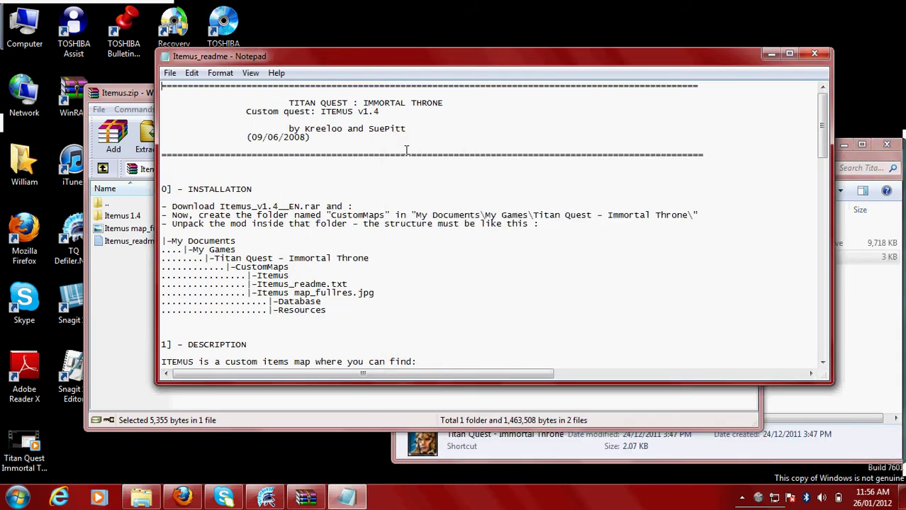
Step: Close the Itemus_readme file and the Itemus.zip archive window
click(168, 58)
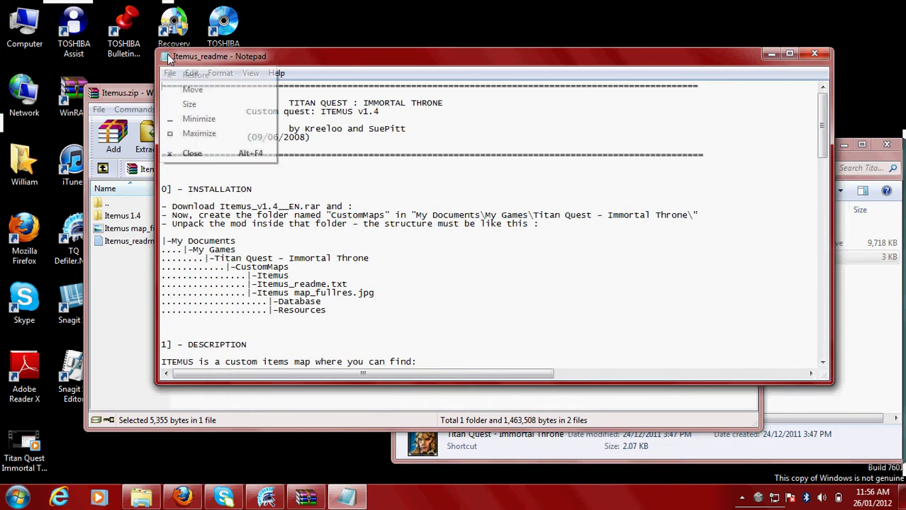
click(192, 151)
click(356, 309)
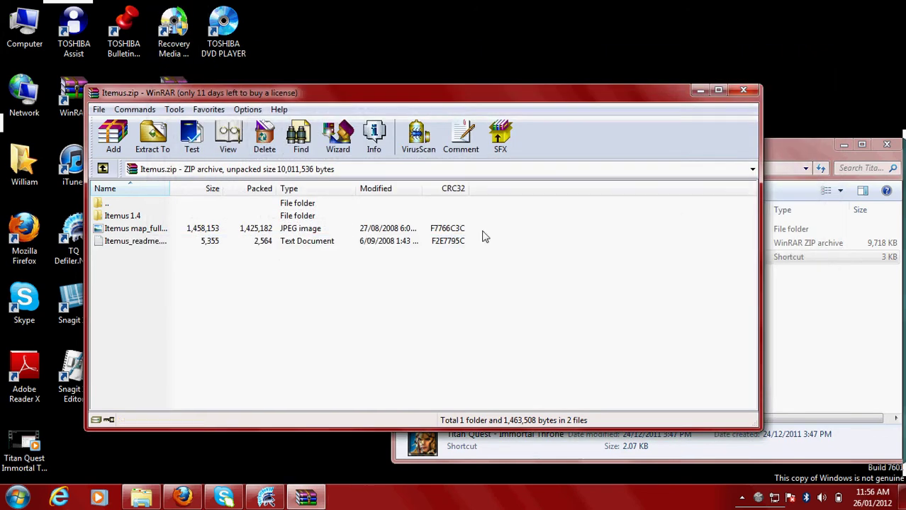
click(741, 90)
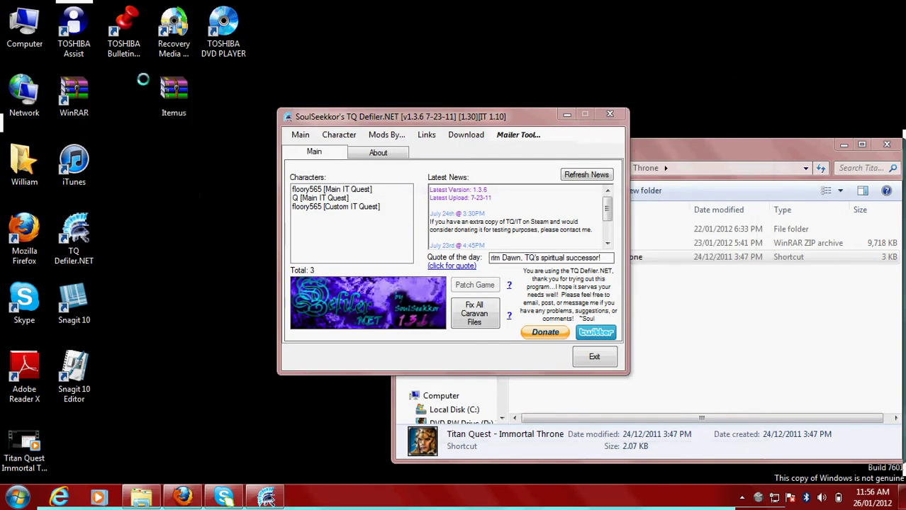
Step: Choose CustomMaps in Documents, My Games, Titan Quest - Immortal Throne as the extraction destination for the desktop Itemus archive, and cancel the extraction
right_click(175, 92)
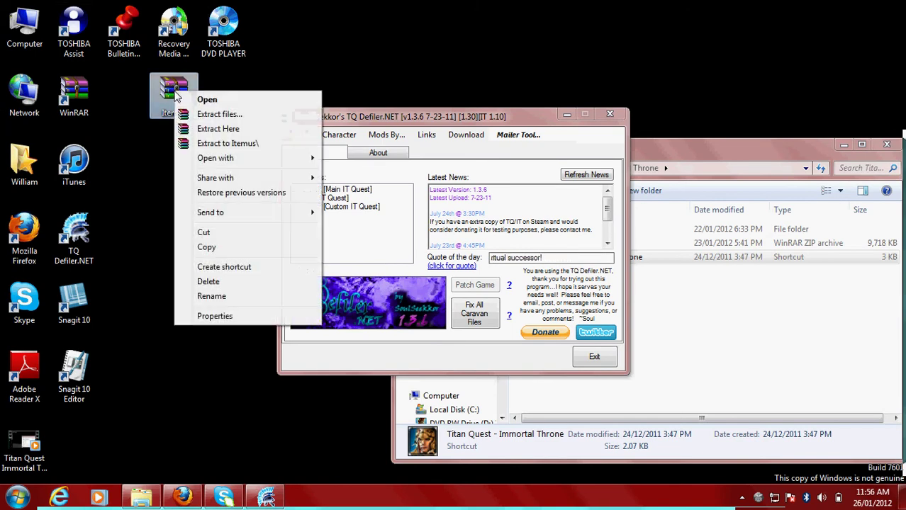
click(217, 114)
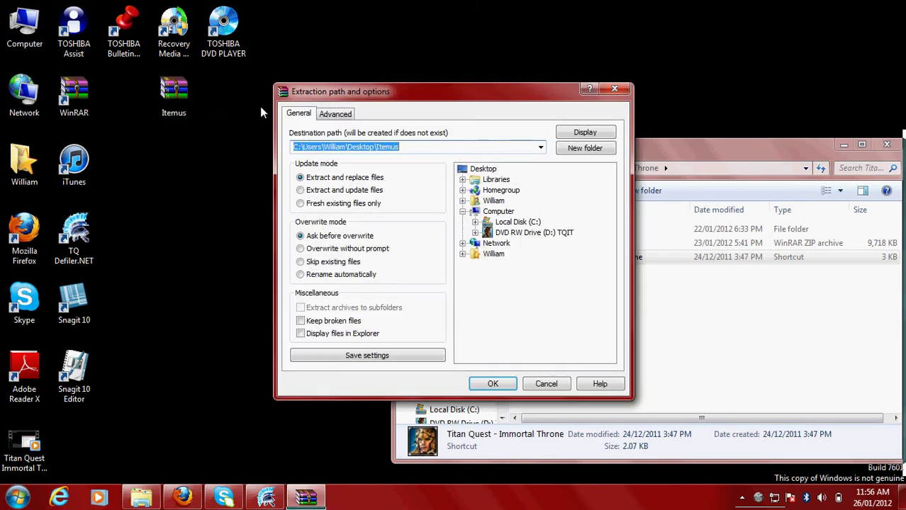
click(463, 180)
click(475, 190)
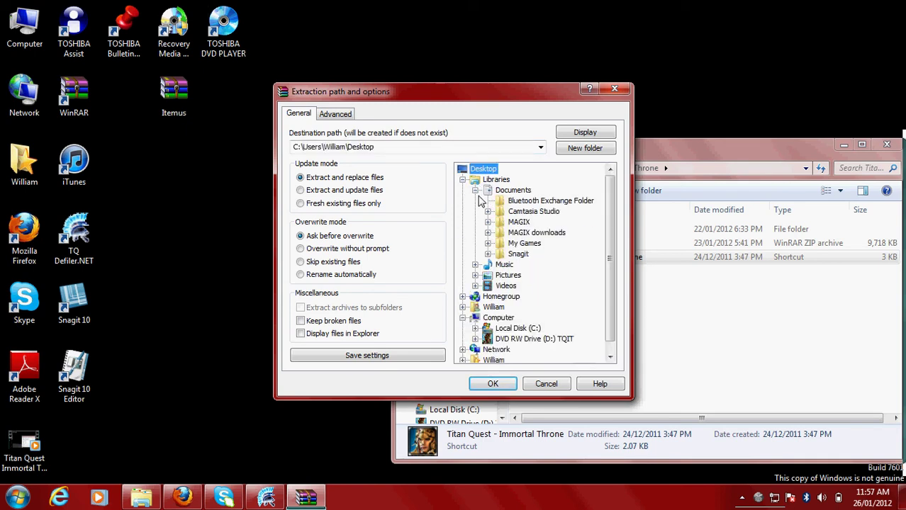
click(488, 243)
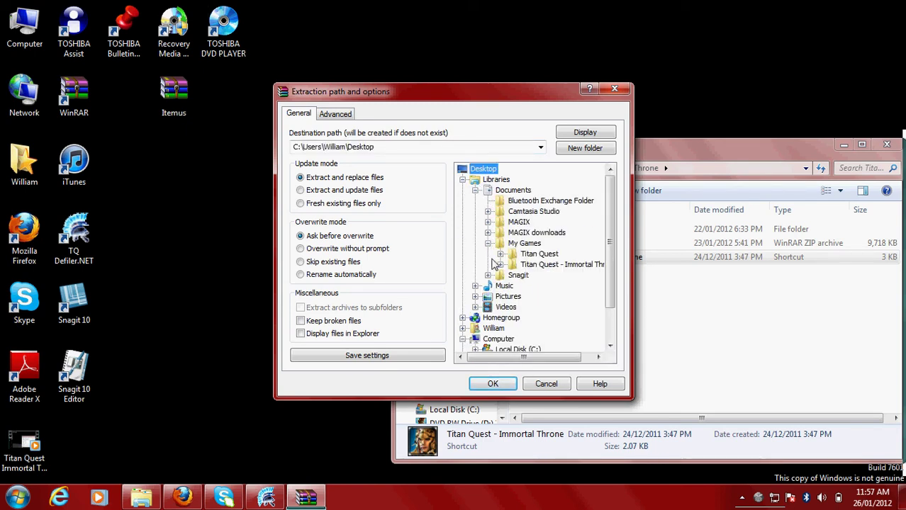
click(500, 264)
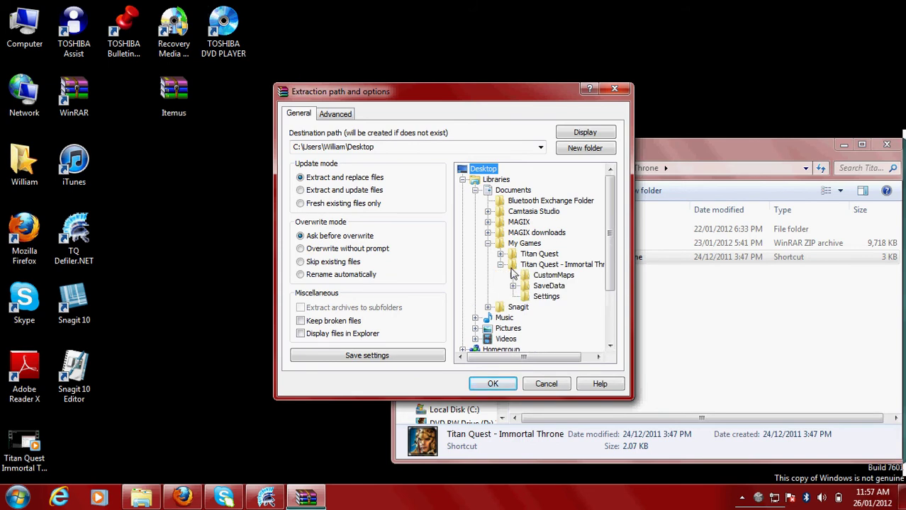
click(513, 275)
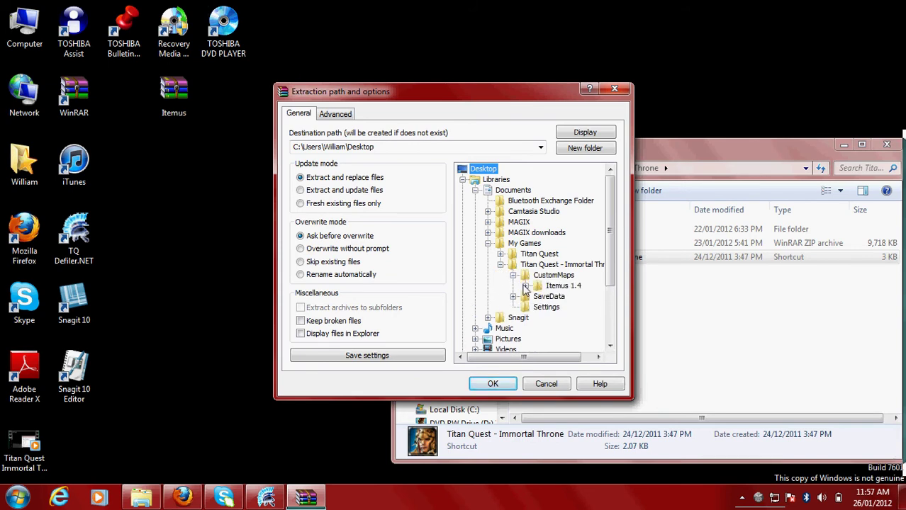
double_click(546, 277)
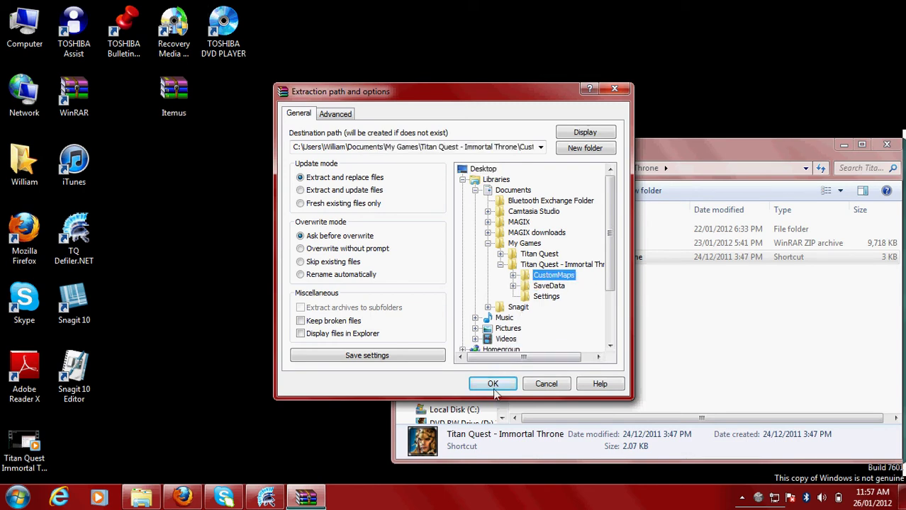
click(546, 384)
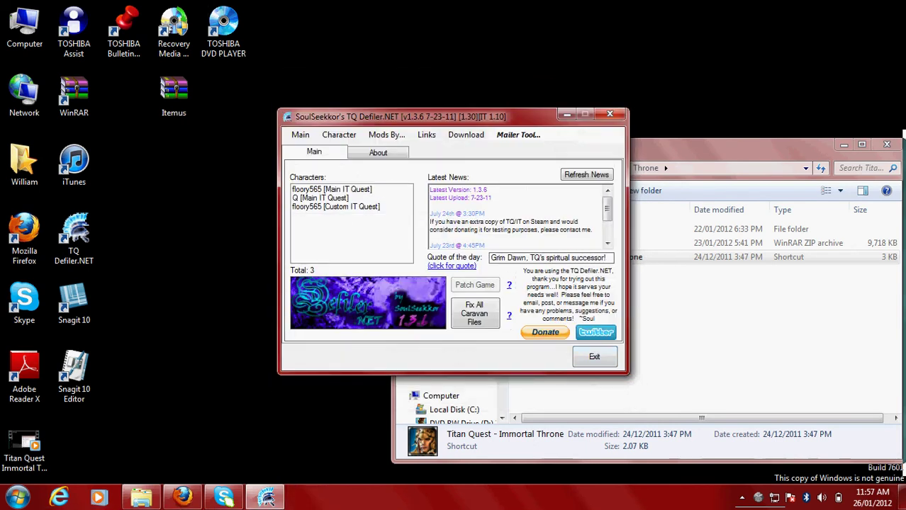
Step: Exit TQ Defiler and launch Titan Quest - Immortal Throne with its custom game set to Single Player
click(593, 356)
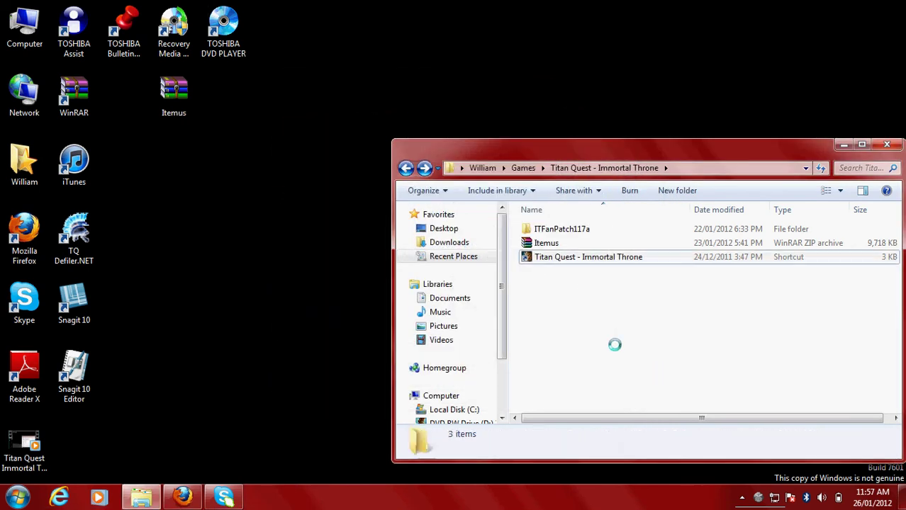
click(561, 260)
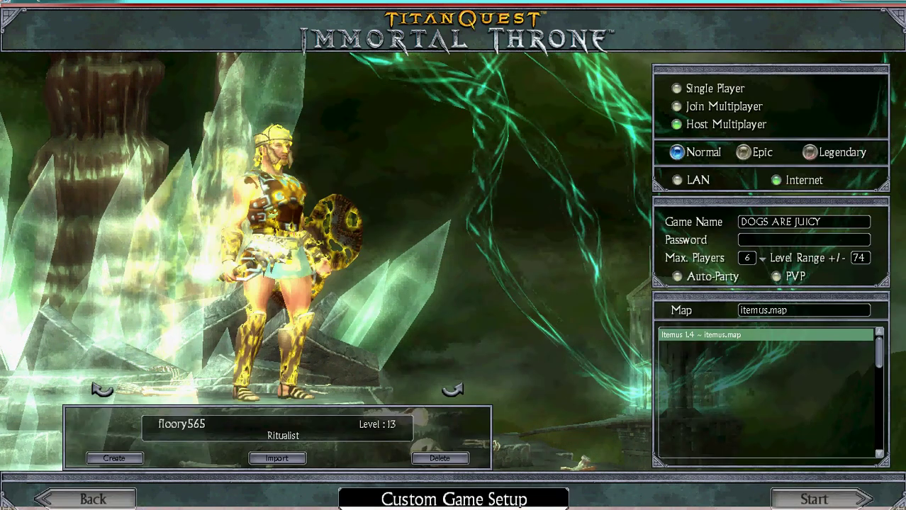
click(714, 88)
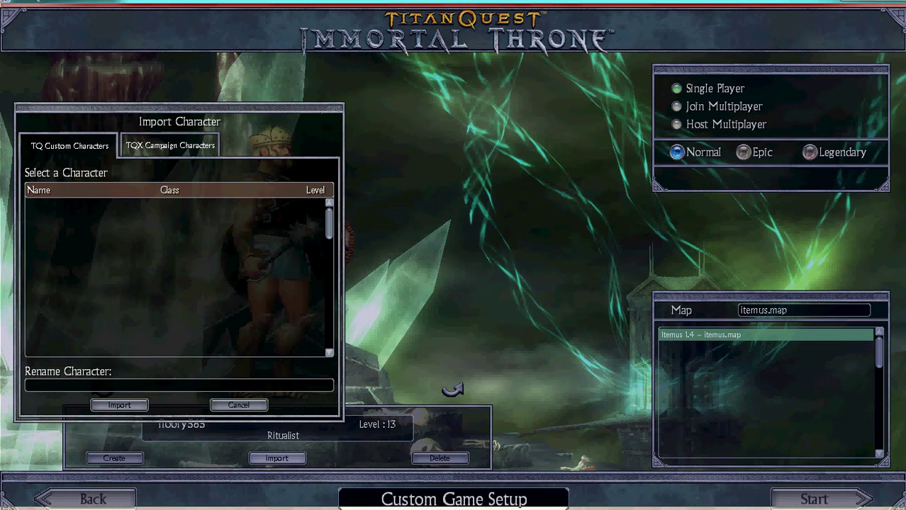
Step: Import the TQX campaign character Q and start the custom game on itemus.map
click(170, 145)
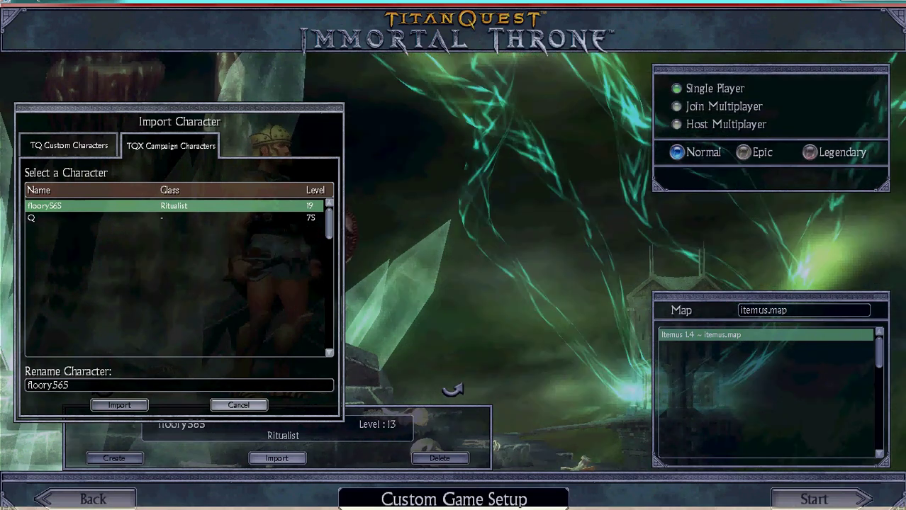
key(Escape)
click(276, 458)
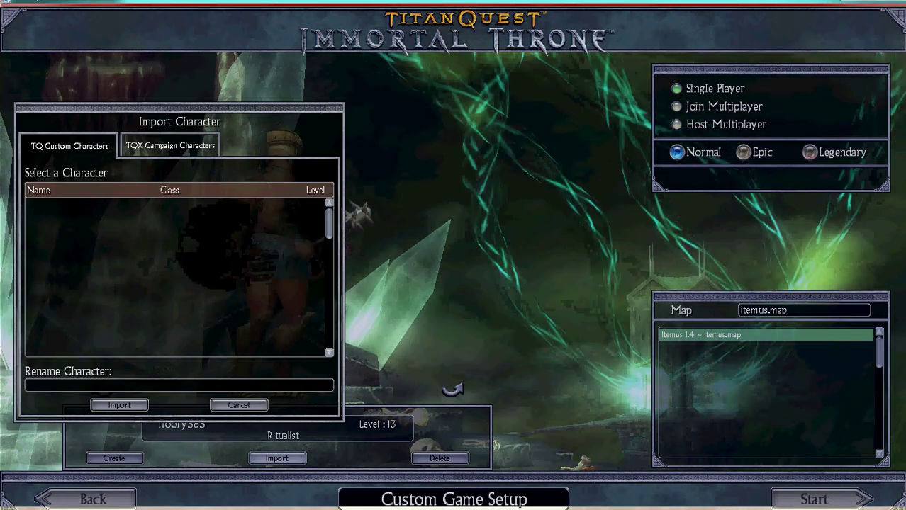
click(170, 146)
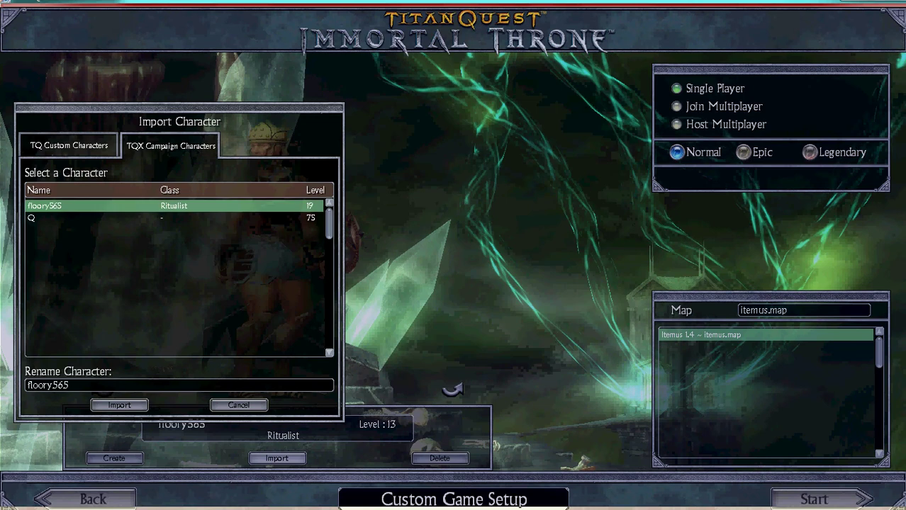
click(107, 217)
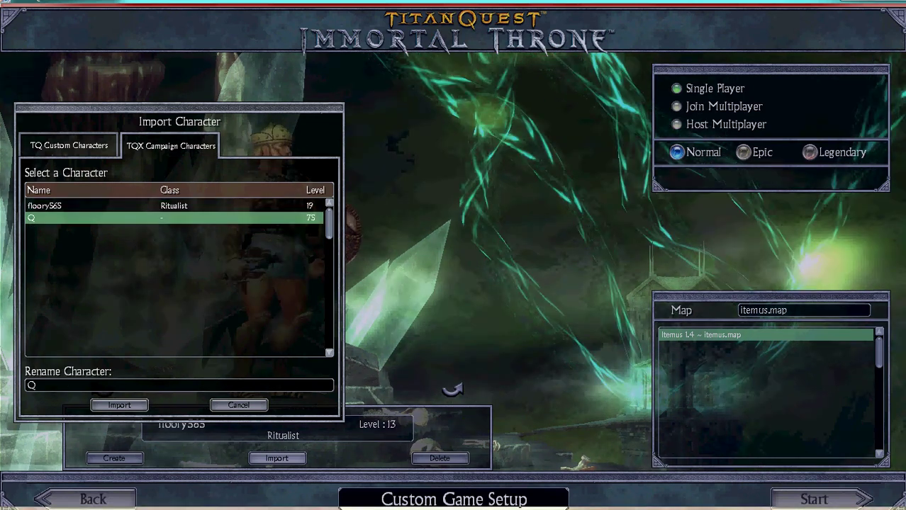
key(Return)
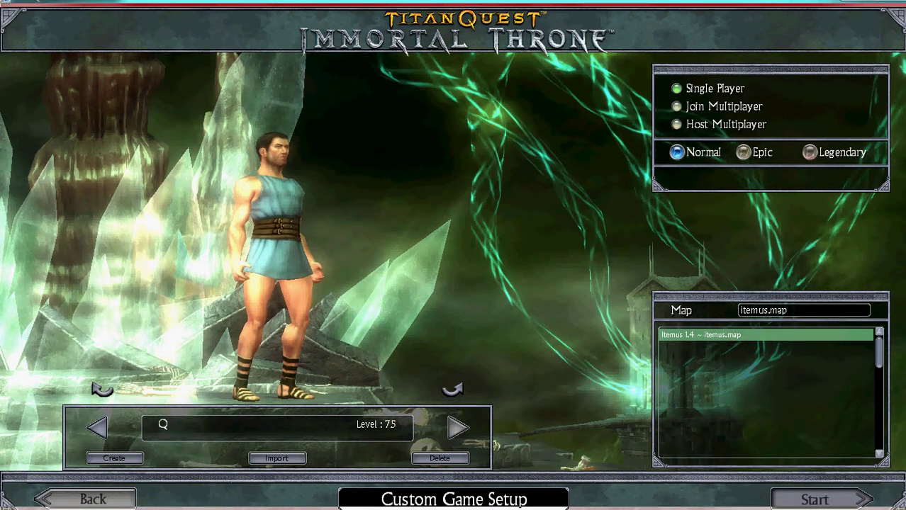
key(Return)
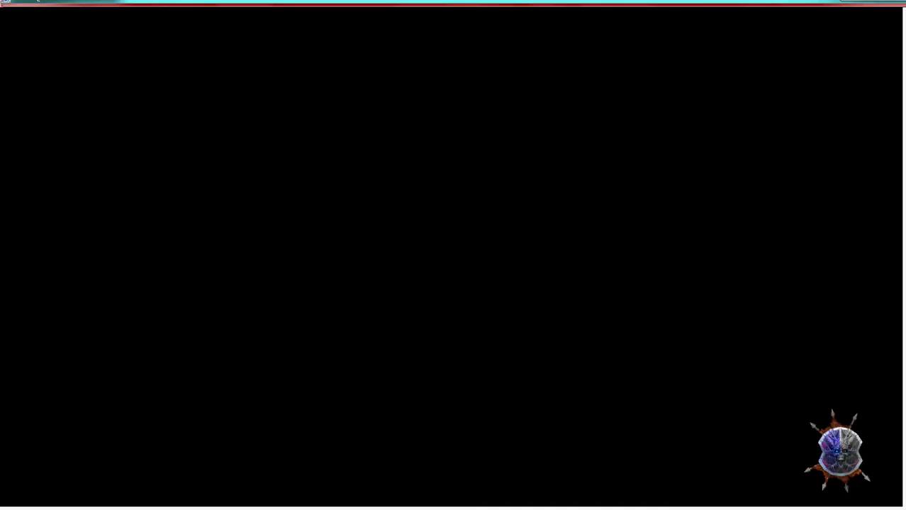